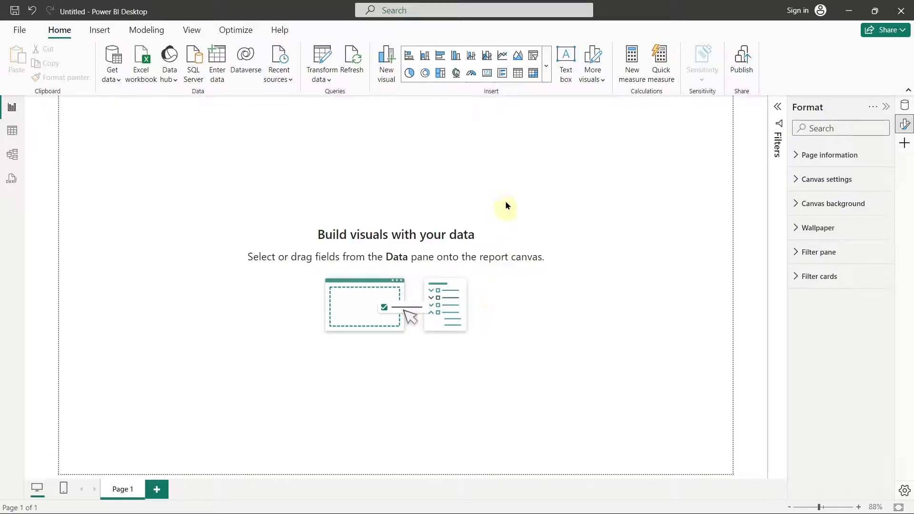
# Step: Insert a matrix visual with Category from the Orders table as rows and Sales as values
pyautogui.click(534, 73)
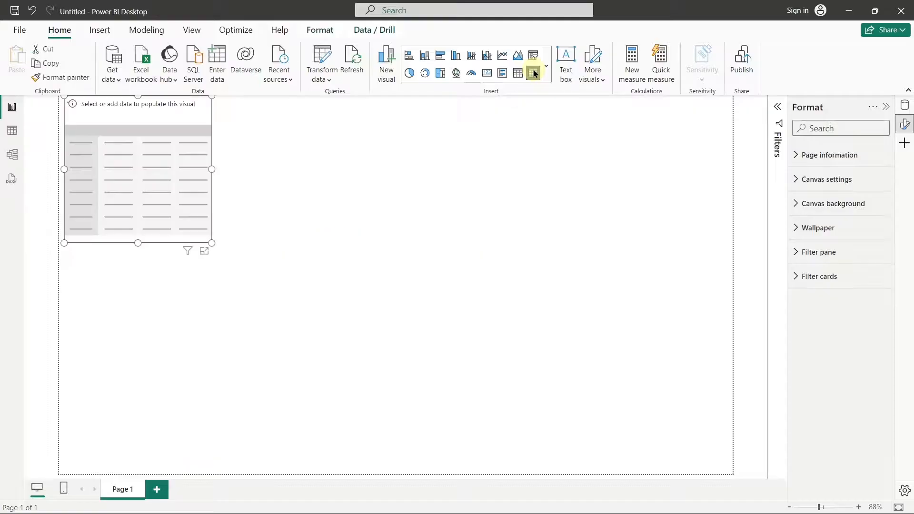
pyautogui.click(324, 199)
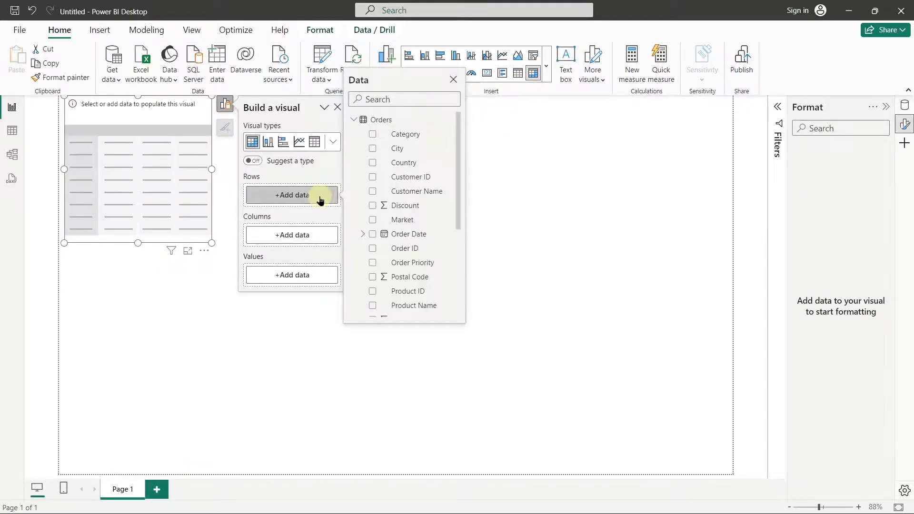
pyautogui.click(373, 134)
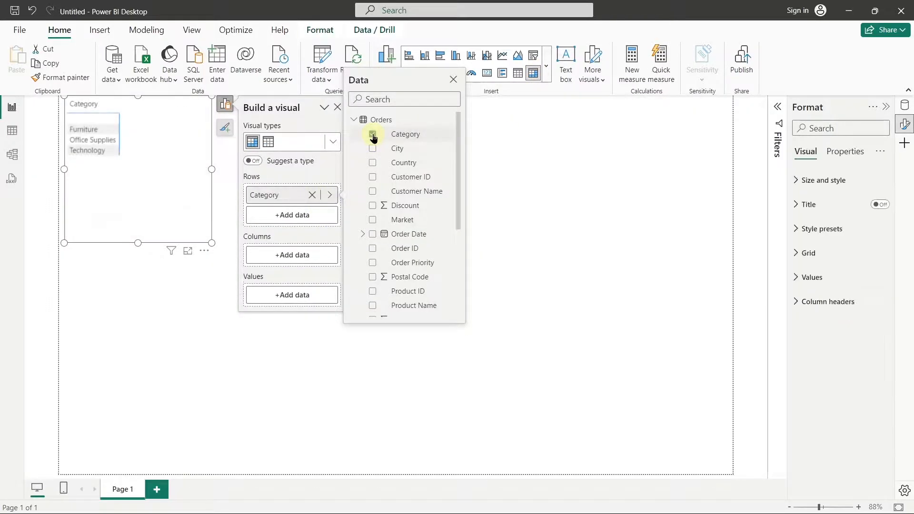
pyautogui.click(321, 298)
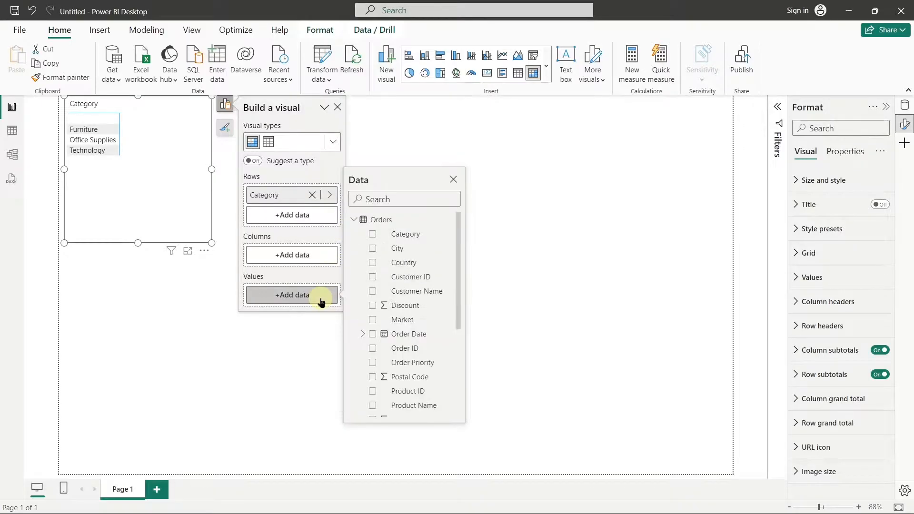
pyautogui.scroll(-2, 419, 293)
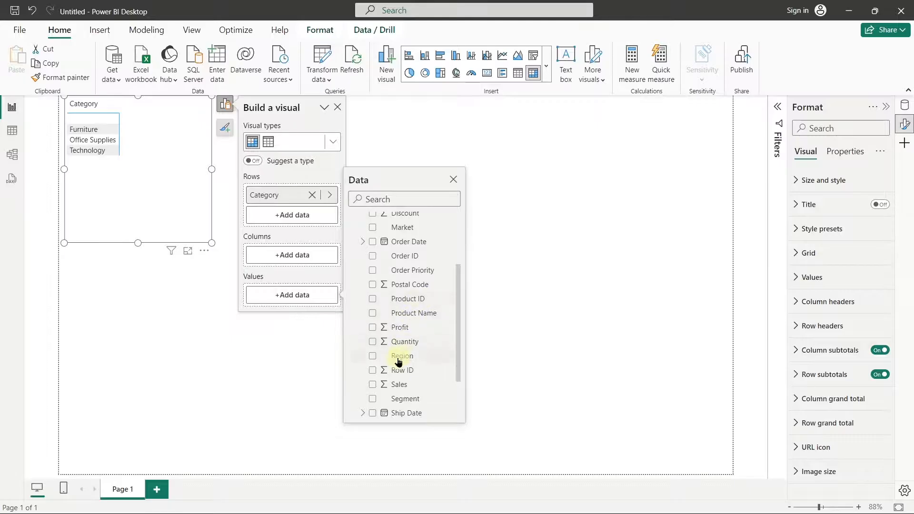
pyautogui.click(373, 386)
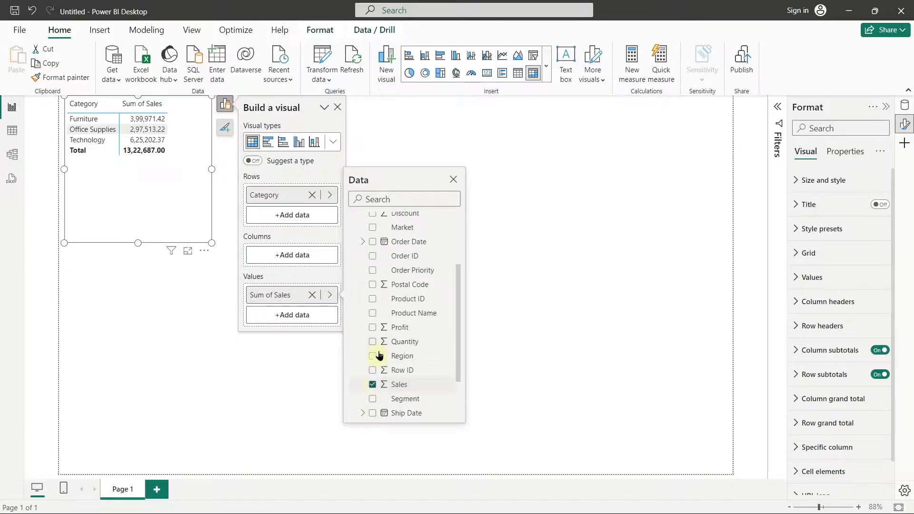
pyautogui.click(453, 180)
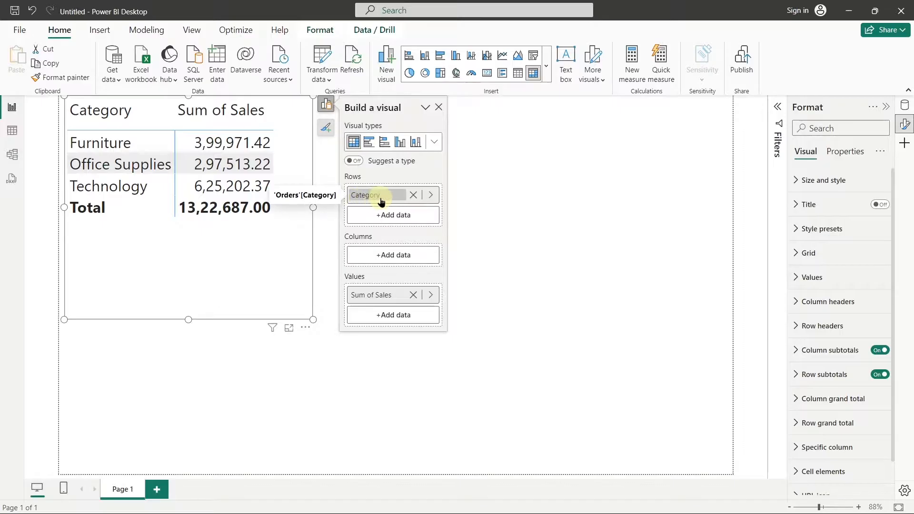
# Step: Add Sub-Category as a second row level beneath Category in the matrix
pyautogui.click(380, 219)
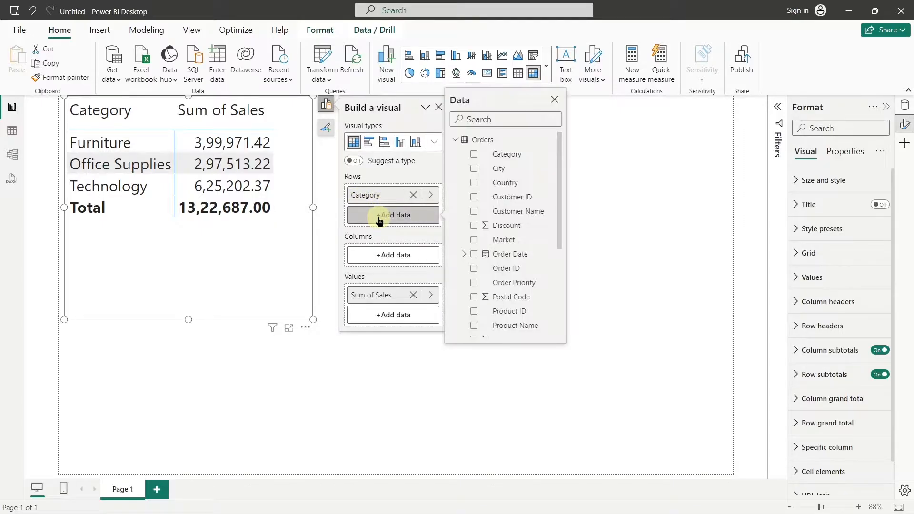
pyautogui.scroll(-5, 460, 221)
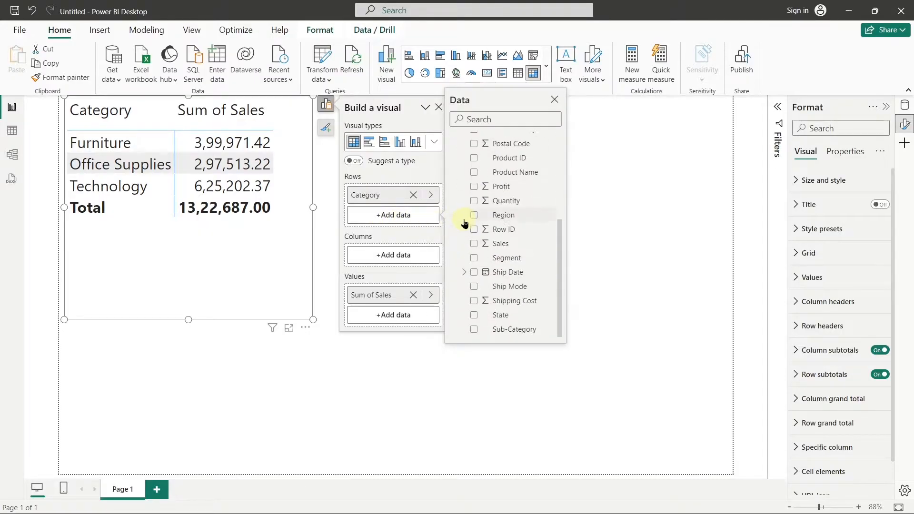
pyautogui.click(473, 329)
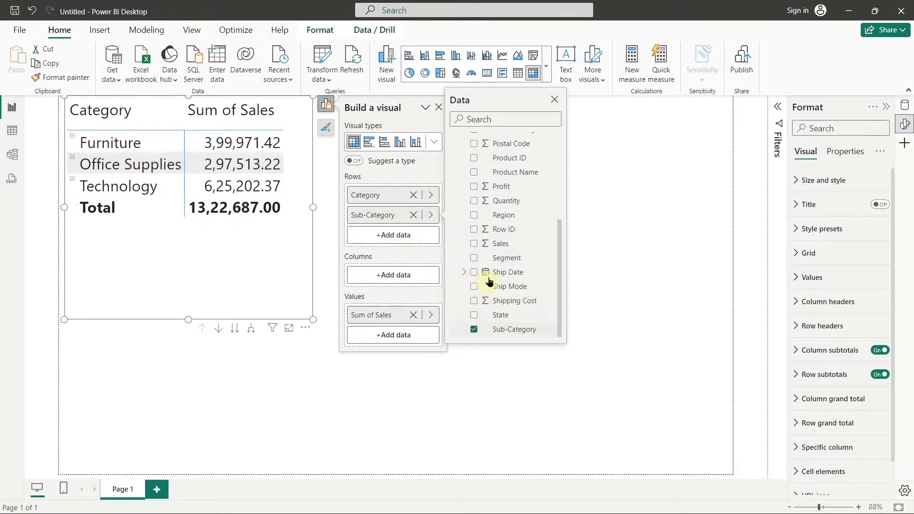
pyautogui.click(553, 98)
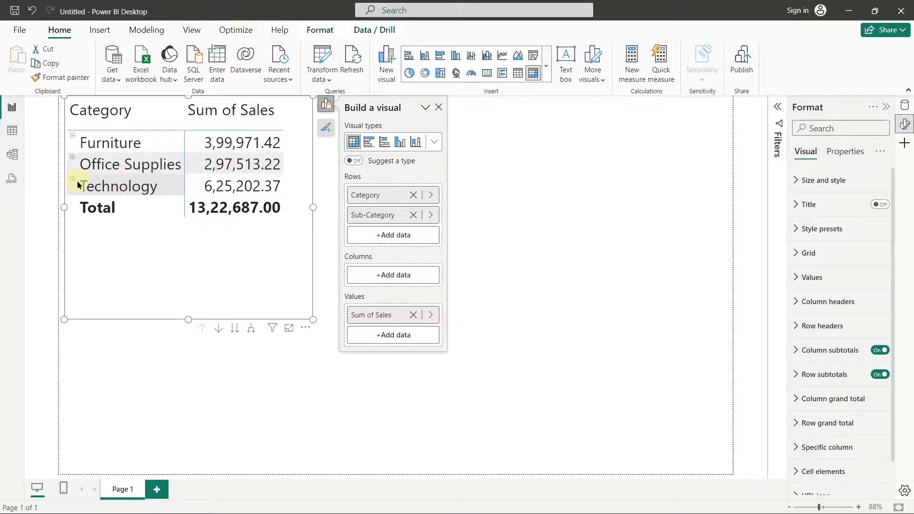
# Step: Expand and collapse Furniture, Office Supplies and Technology one at a time to inspect their sub-categories
pyautogui.click(72, 138)
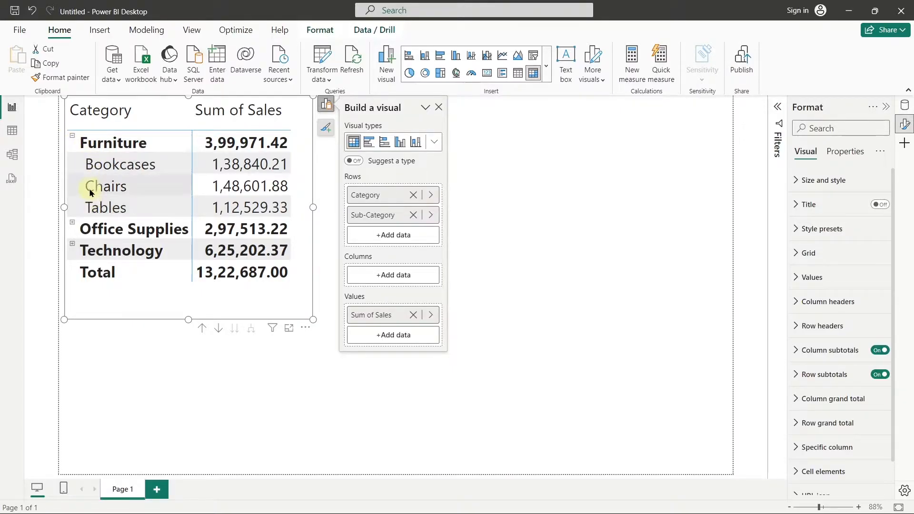
pyautogui.click(73, 137)
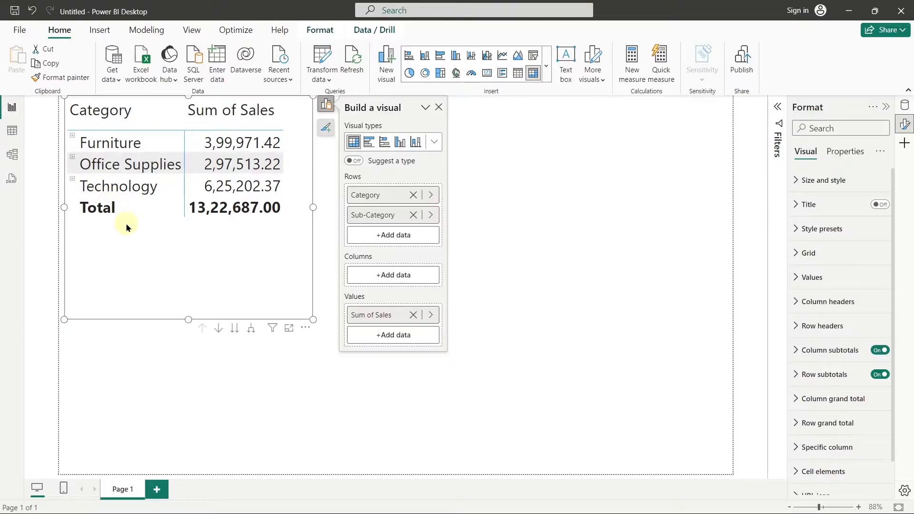
pyautogui.click(72, 158)
pyautogui.click(72, 158)
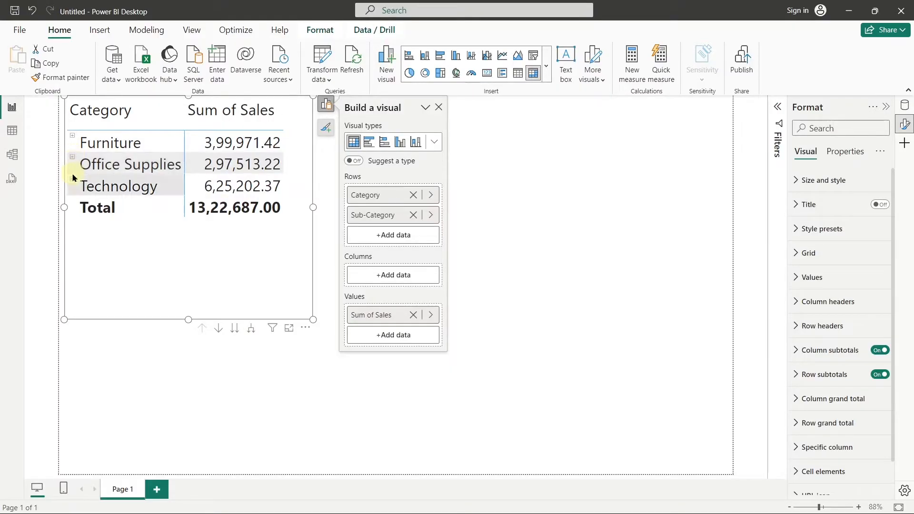
pyautogui.click(72, 180)
pyautogui.click(73, 180)
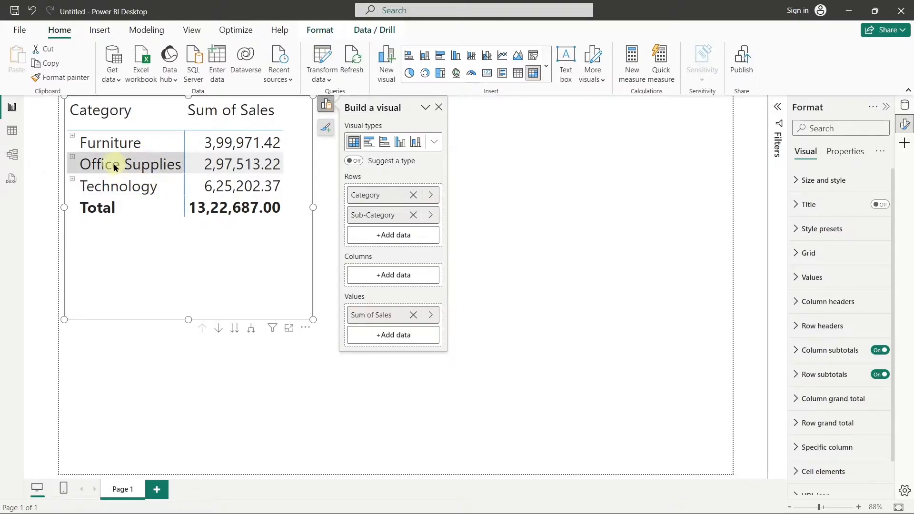
# Step: Expand Furniture, Office Supplies and Technology together, enlarging the matrix to fit all their sub-categories
pyautogui.click(72, 137)
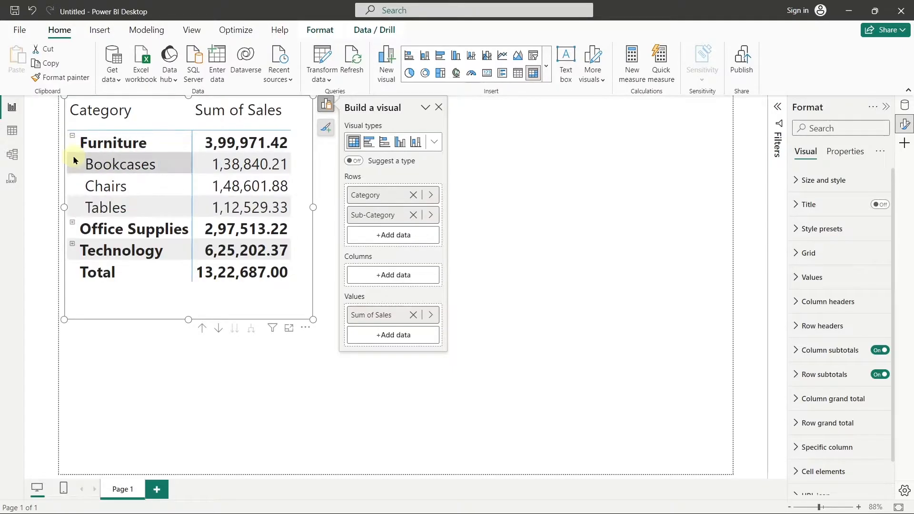
pyautogui.click(71, 225)
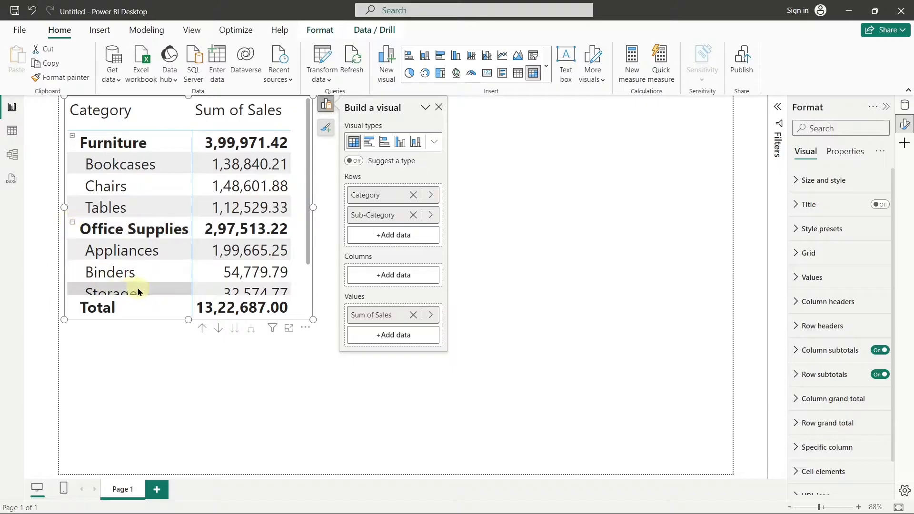
pyautogui.moveTo(313, 320); pyautogui.dragTo(506, 463)
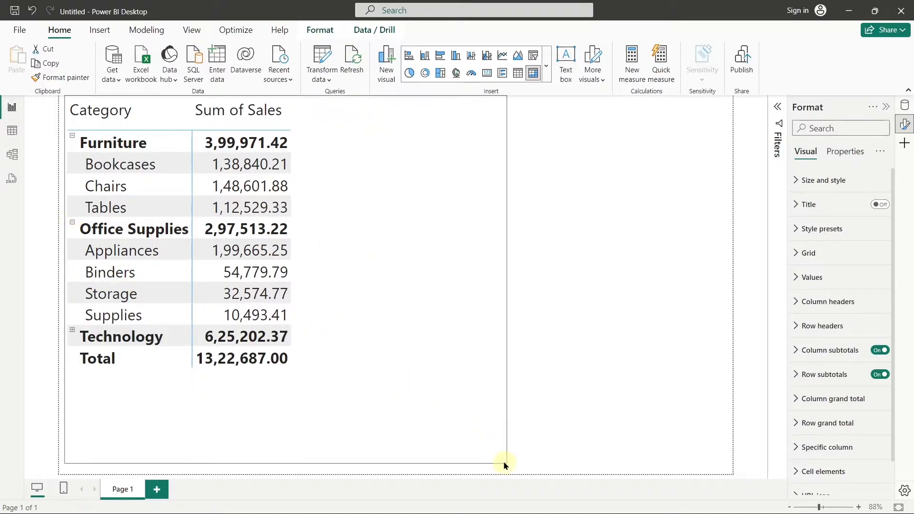
pyautogui.click(71, 332)
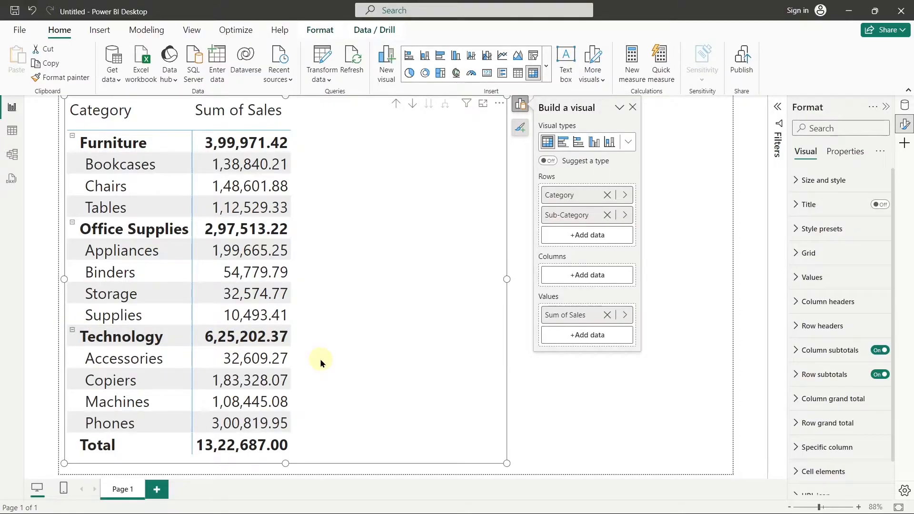
# Step: Collapse Technology, Office Supplies and Furniture, and shrink the matrix slightly
pyautogui.click(72, 332)
pyautogui.click(72, 223)
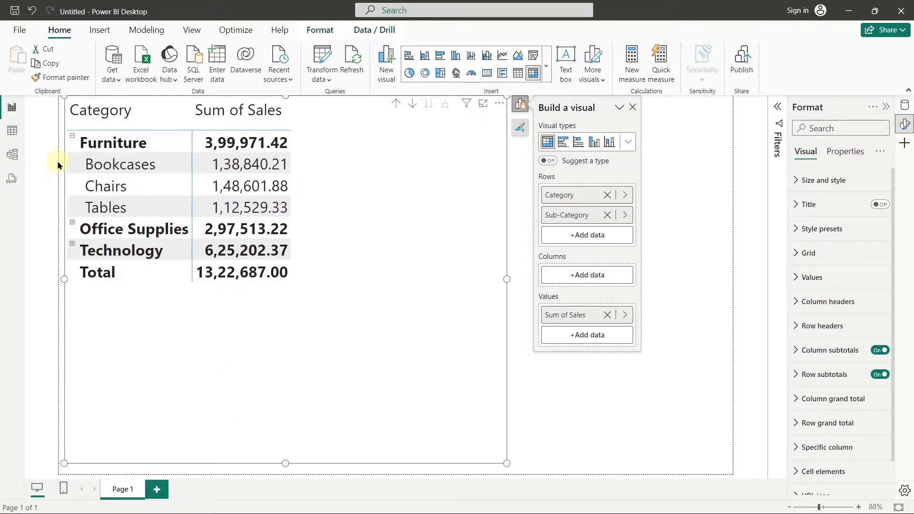
pyautogui.click(68, 136)
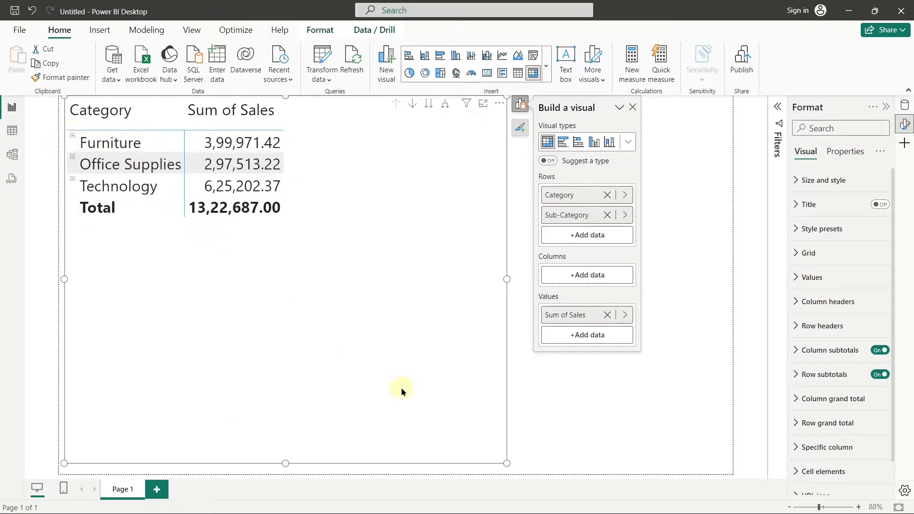
pyautogui.moveTo(507, 461); pyautogui.dragTo(497, 445)
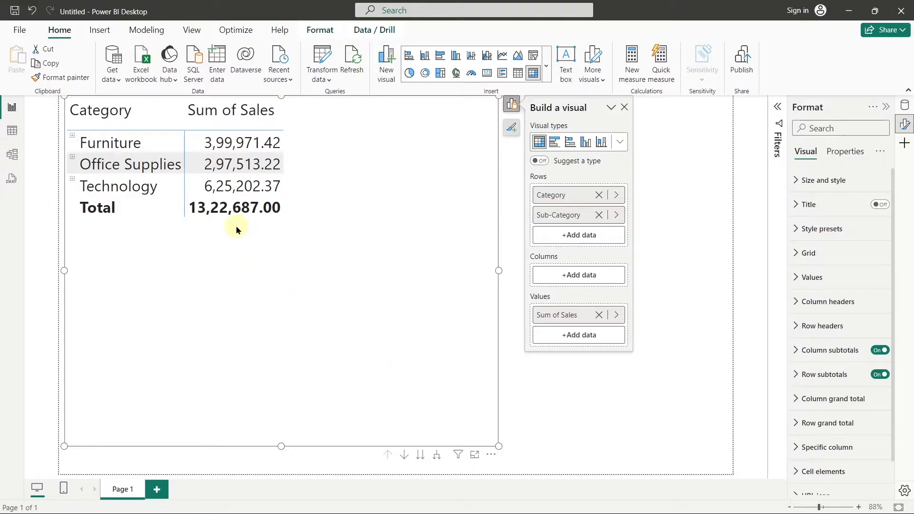
# Step: Expand all categories down one hierarchy level at once and look through the sub-category rows
pyautogui.click(437, 456)
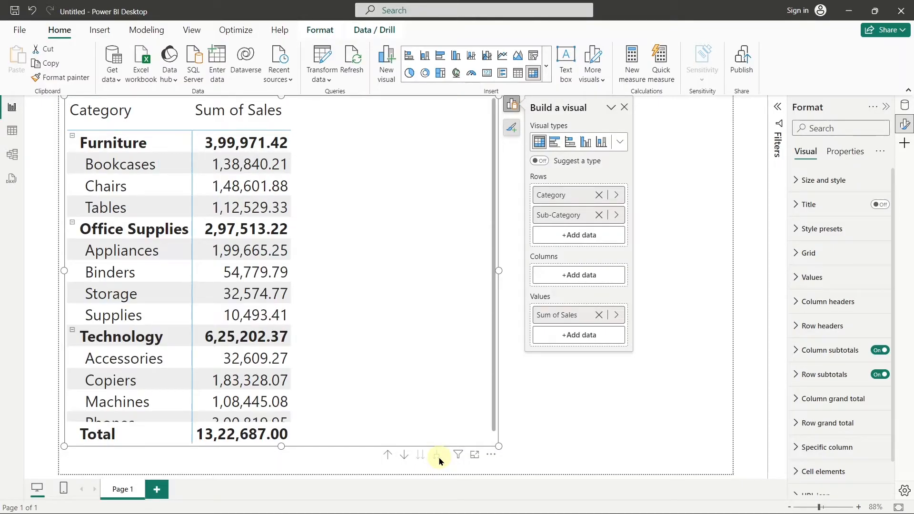
pyautogui.scroll(-1, 336, 317)
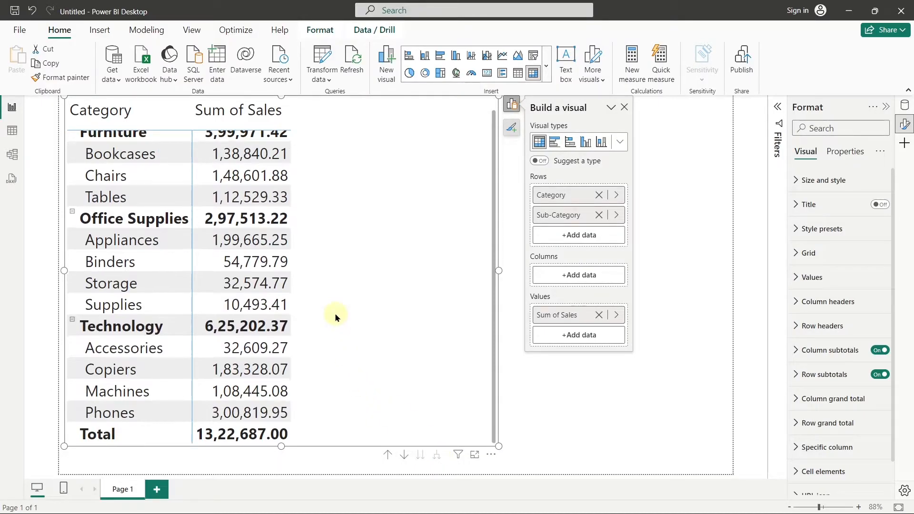
pyautogui.scroll(1, 336, 316)
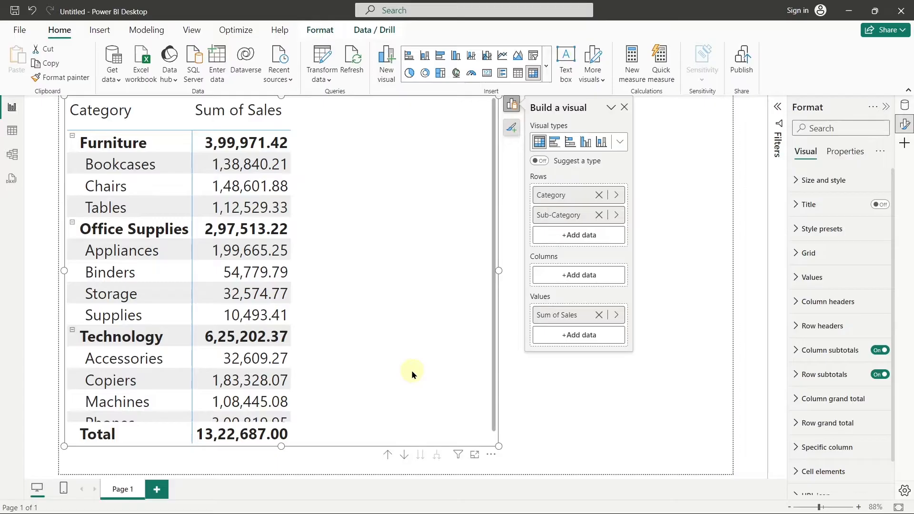
# Step: Add Segment as a third row level beneath Sub-Category and expand Bookcases to its segments
pyautogui.click(536, 239)
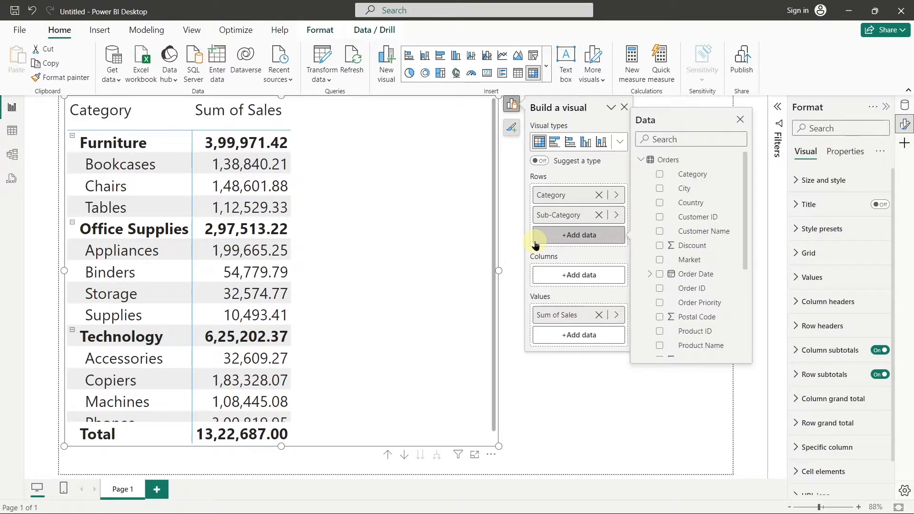
pyautogui.scroll(-3, 652, 231)
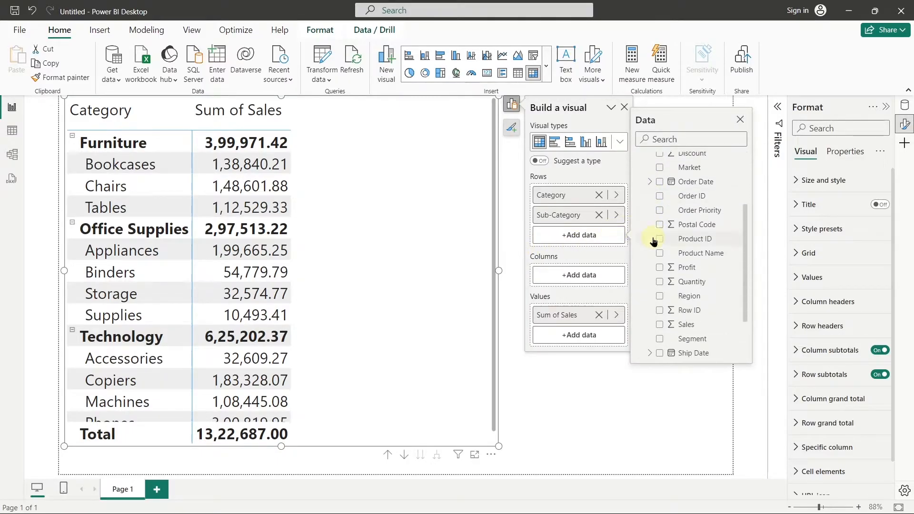
pyautogui.click(660, 339)
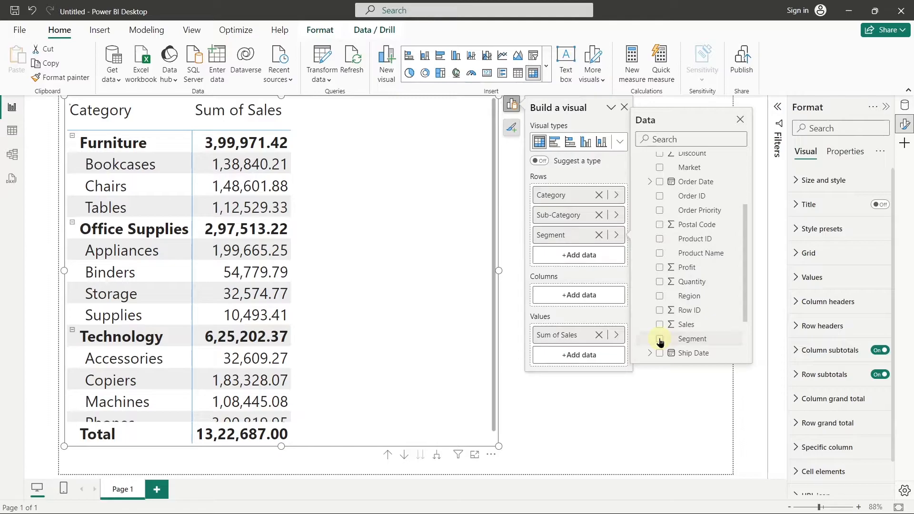
pyautogui.click(740, 121)
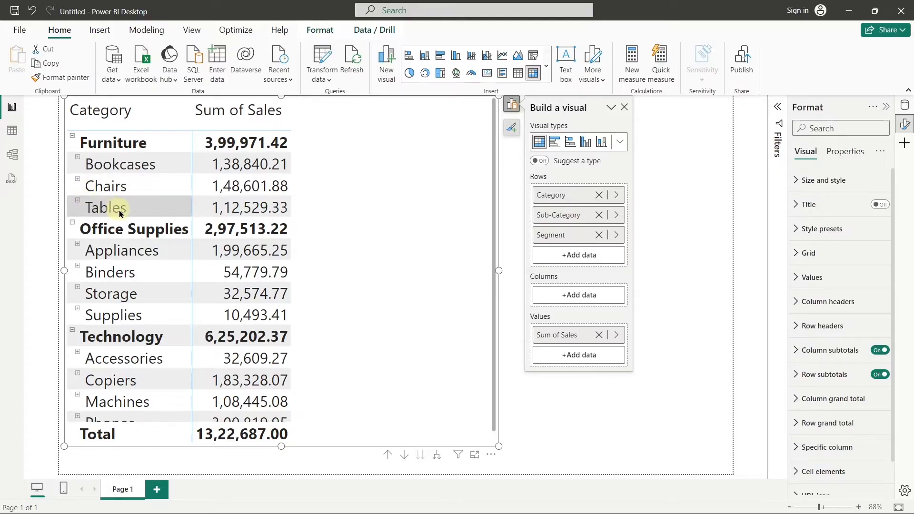
pyautogui.click(78, 157)
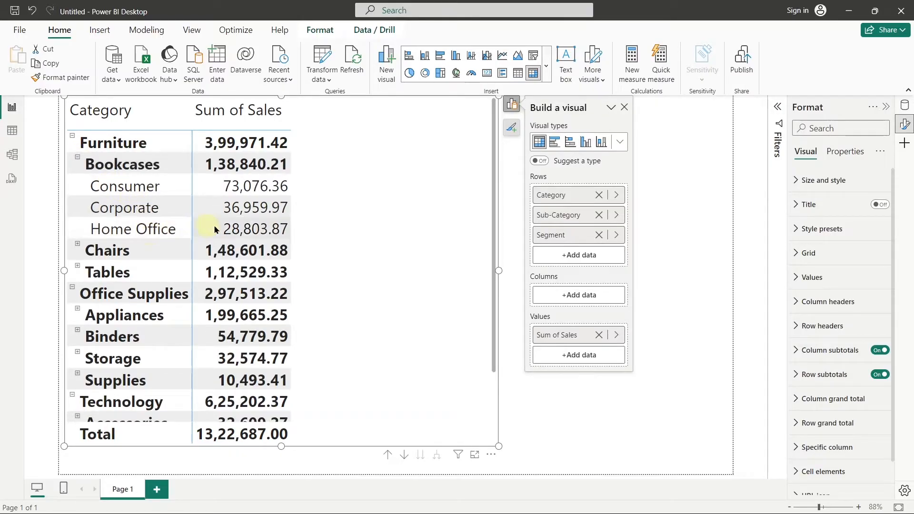
pyautogui.click(567, 258)
pyautogui.scroll(-5, 646, 238)
pyautogui.scroll(5, 645, 240)
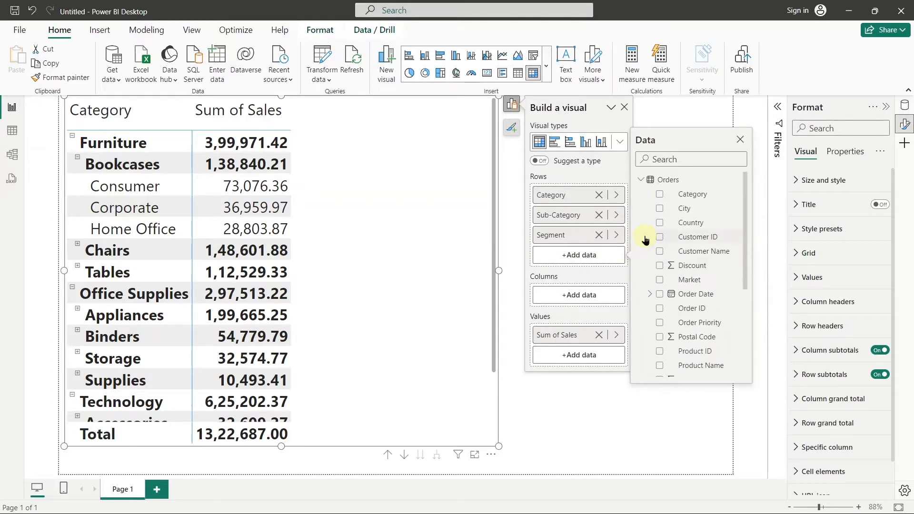
pyautogui.click(740, 141)
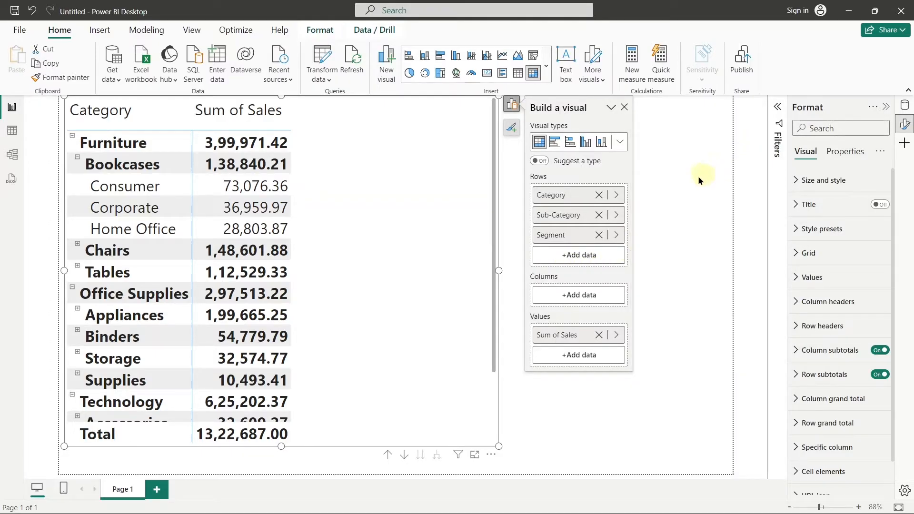
# Step: Move the matrix slightly lower on the report page and drill its rows up one level
pyautogui.click(624, 107)
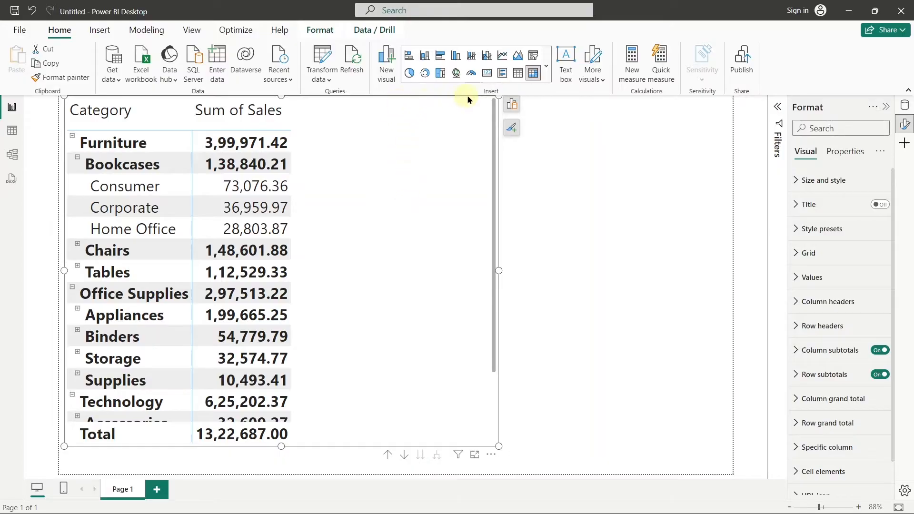
pyautogui.moveTo(376, 143); pyautogui.dragTo(380, 162)
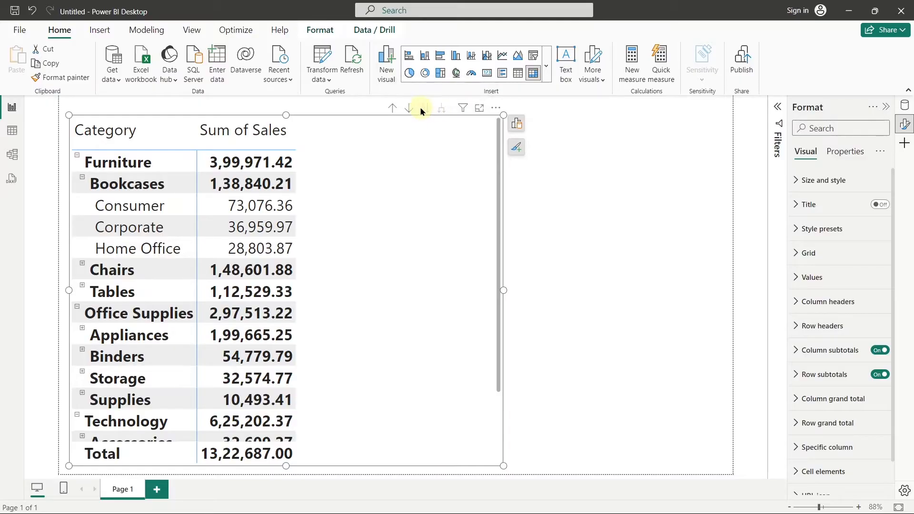
pyautogui.click(392, 110)
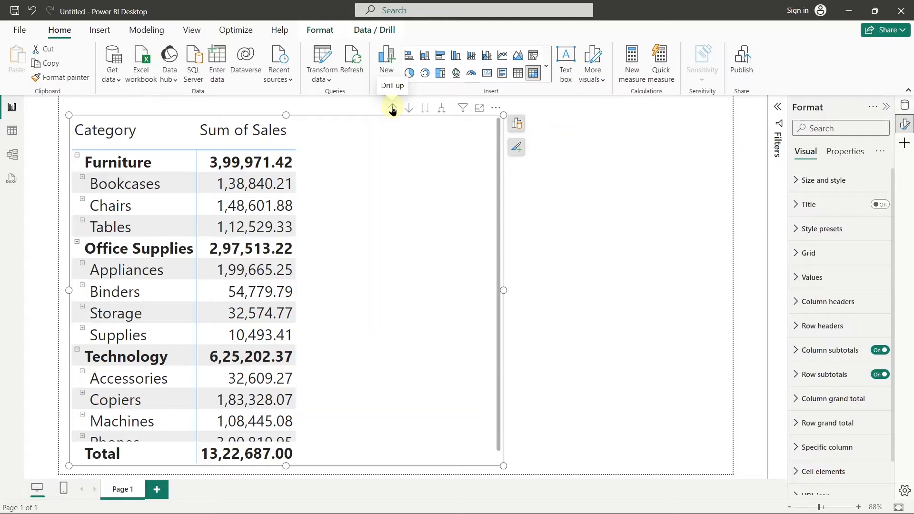
# Step: Drill the matrix rows up to Category, and expand all of them down two hierarchy levels to Segment
pyautogui.click(393, 110)
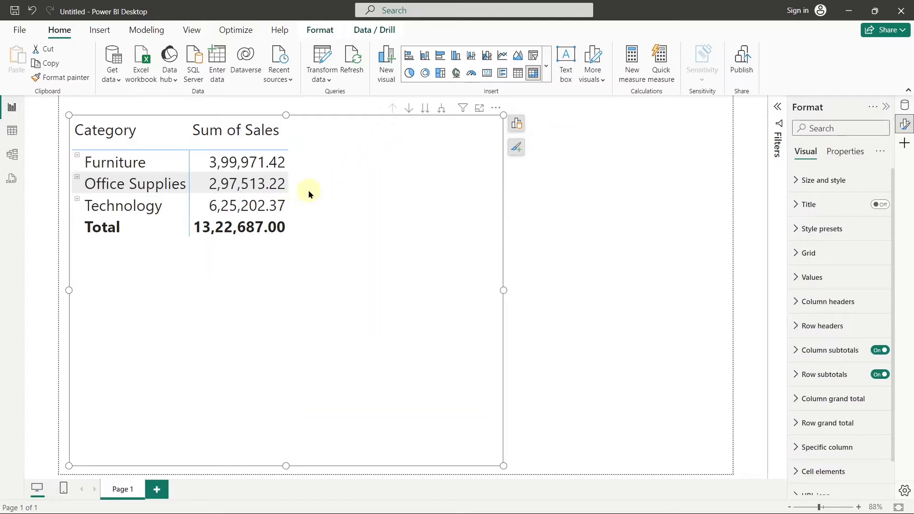
pyautogui.click(443, 110)
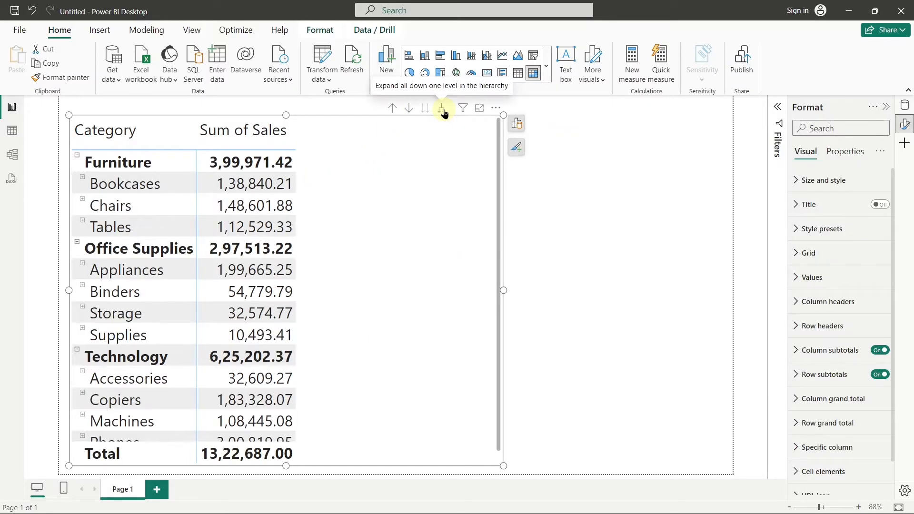
pyautogui.click(443, 111)
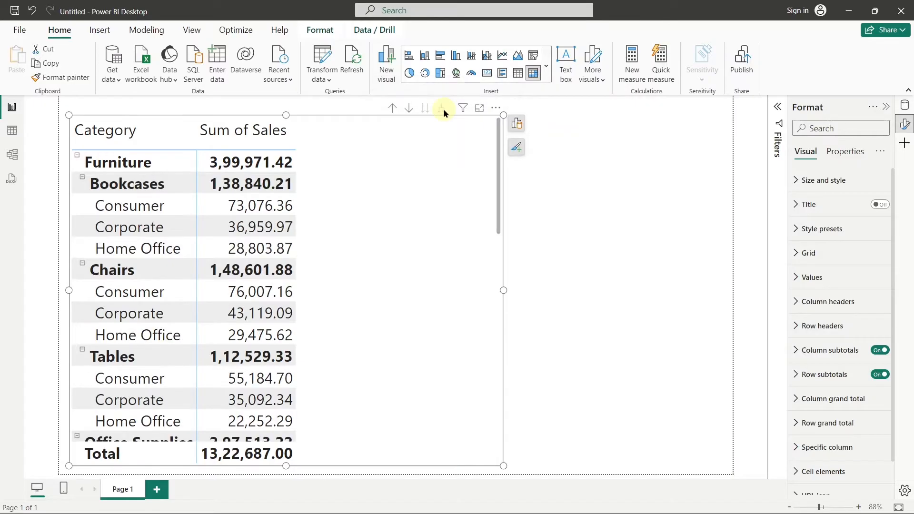
# Step: Drill the rows back up to Category, and go to the next hierarchy level twice to list only Segment
pyautogui.click(395, 108)
pyautogui.click(395, 107)
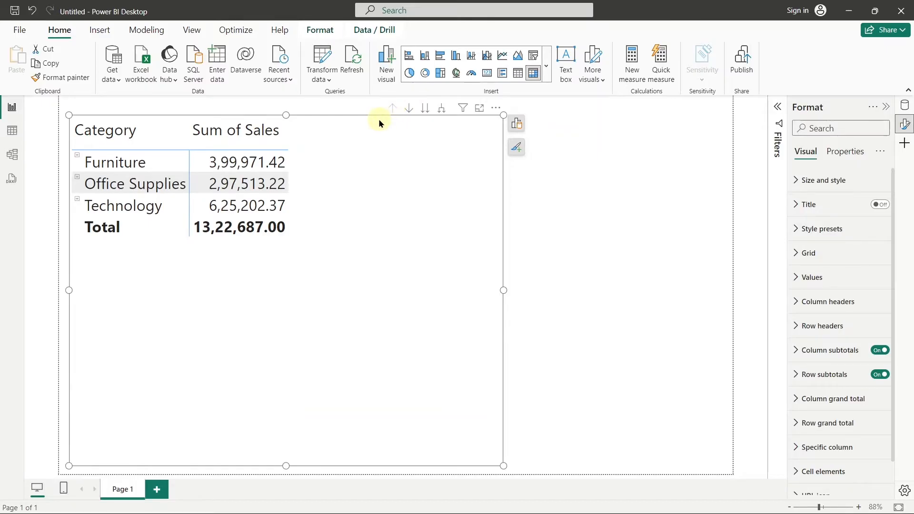
pyautogui.click(425, 110)
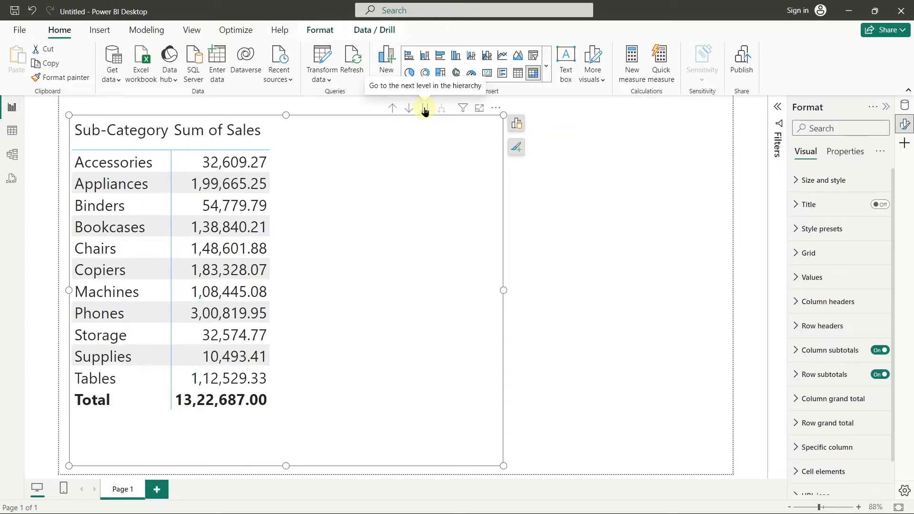
pyautogui.click(426, 109)
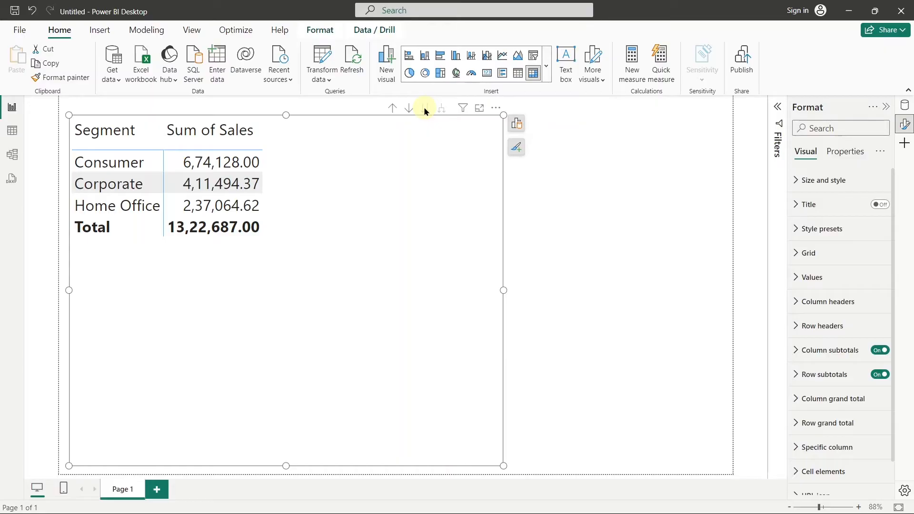
# Step: Add Market and City as the matrix's column levels and close the visual-building panes
pyautogui.click(514, 125)
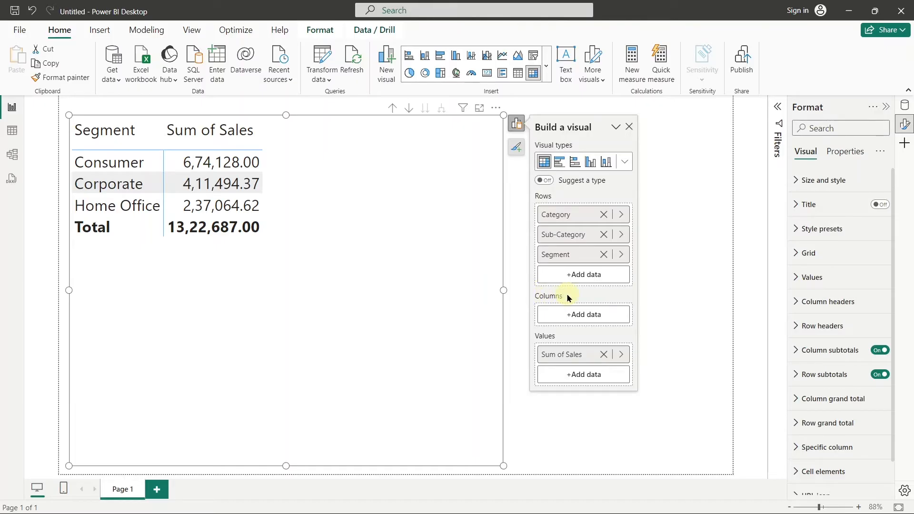
pyautogui.click(570, 314)
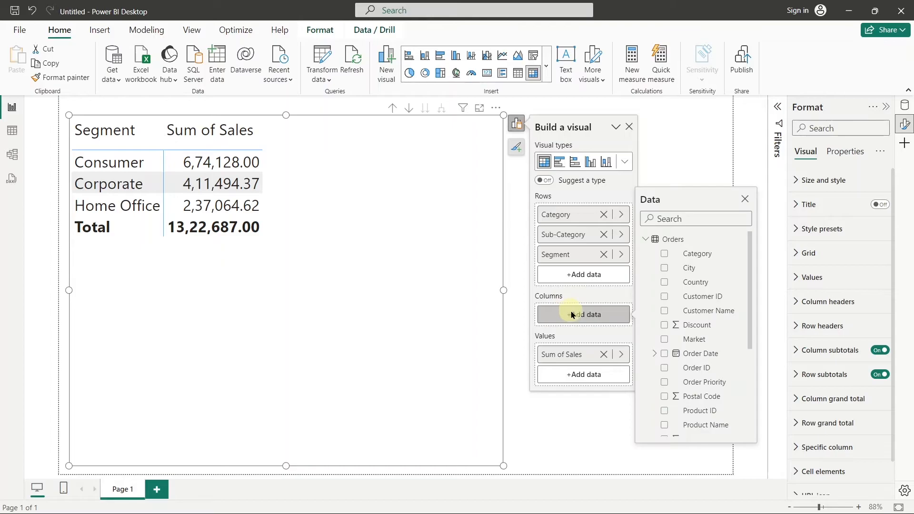
pyautogui.click(664, 341)
pyautogui.scroll(-3, 665, 342)
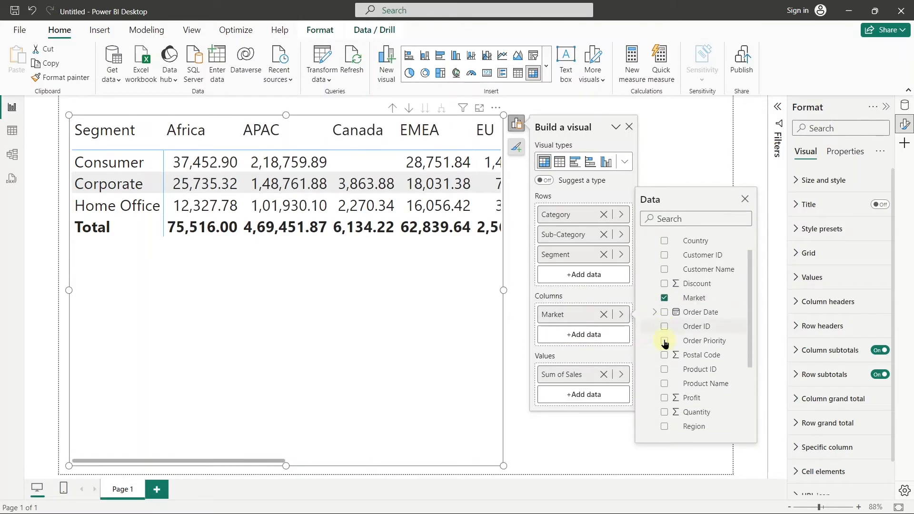
pyautogui.scroll(-1, 666, 342)
pyautogui.scroll(4, 666, 343)
pyautogui.click(666, 270)
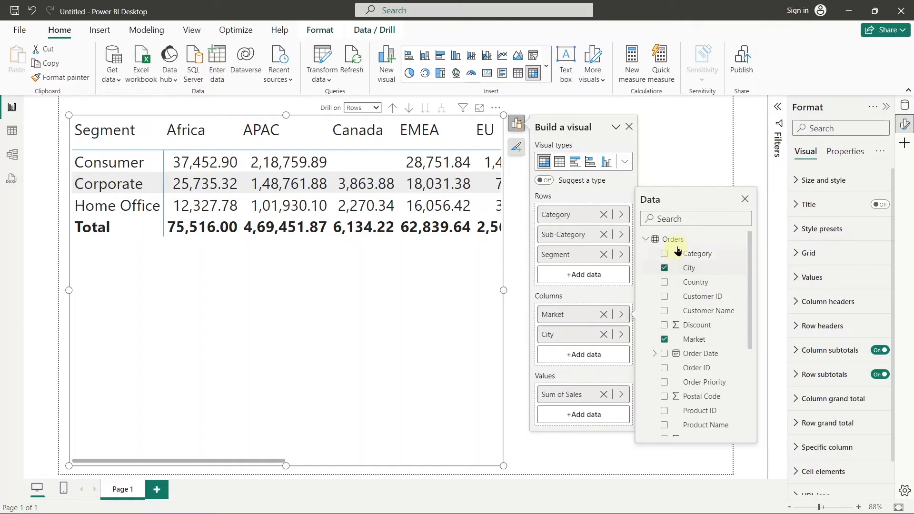
pyautogui.click(745, 199)
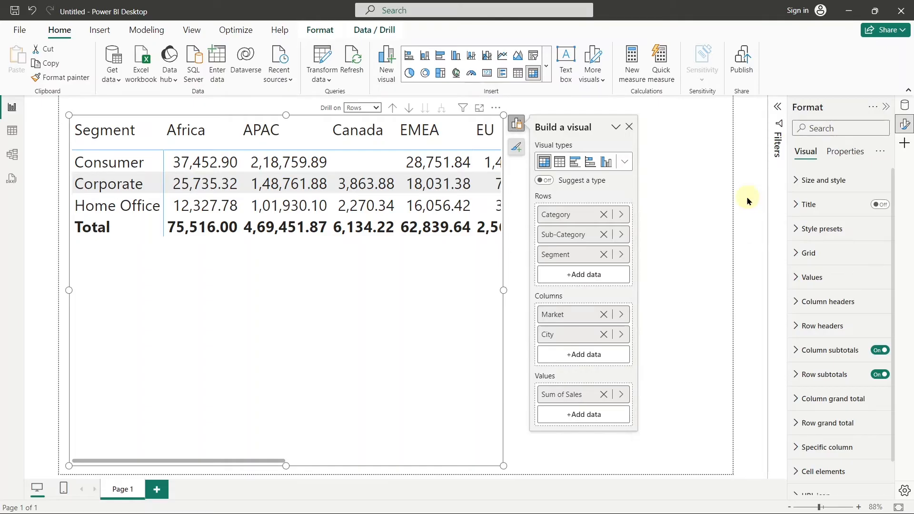
pyautogui.click(627, 127)
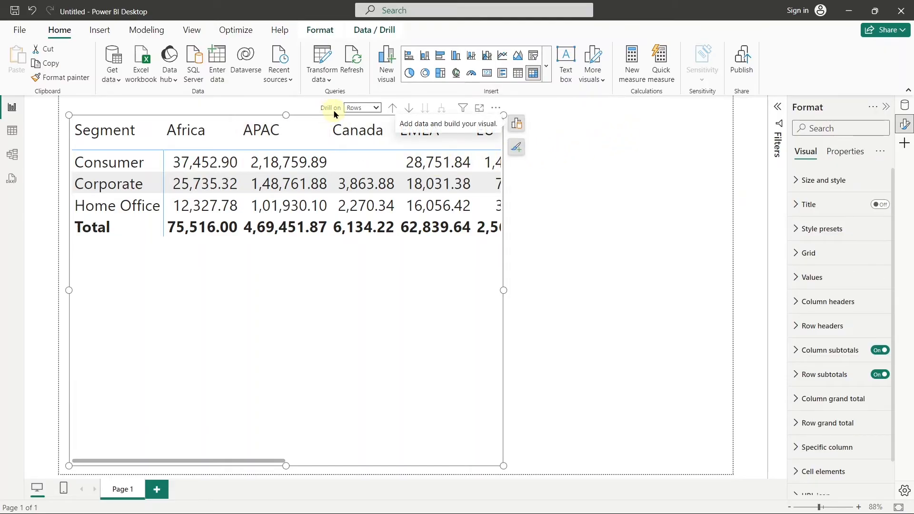
# Step: Show the matrix in focus mode and hide the Format pane to give the columns more width
pyautogui.click(374, 109)
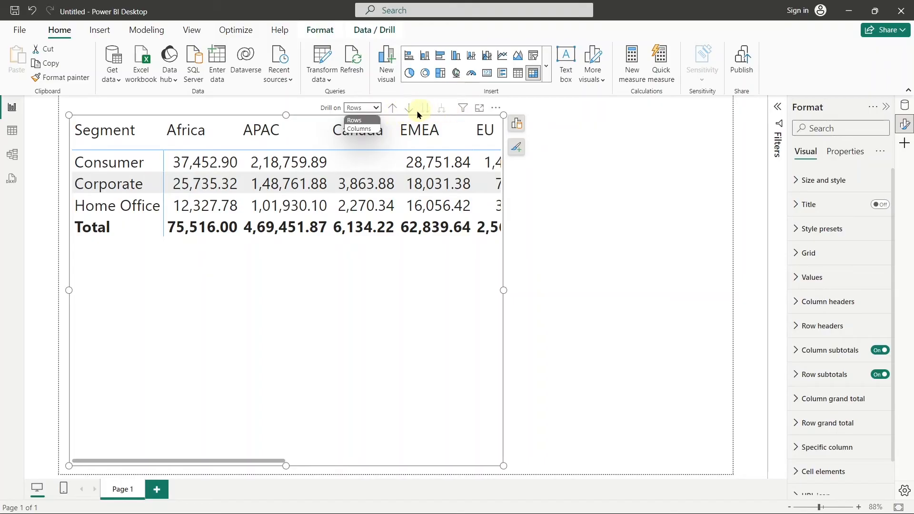
pyautogui.click(368, 131)
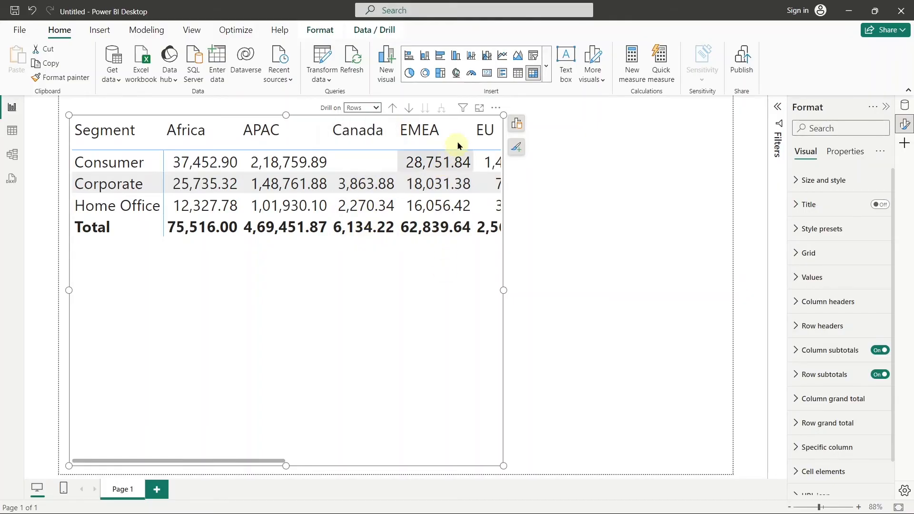
pyautogui.click(479, 109)
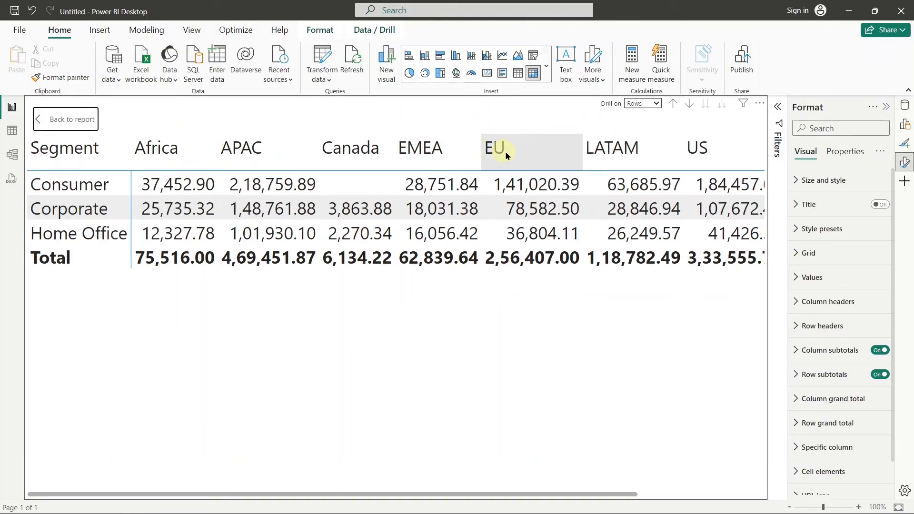
pyautogui.click(905, 162)
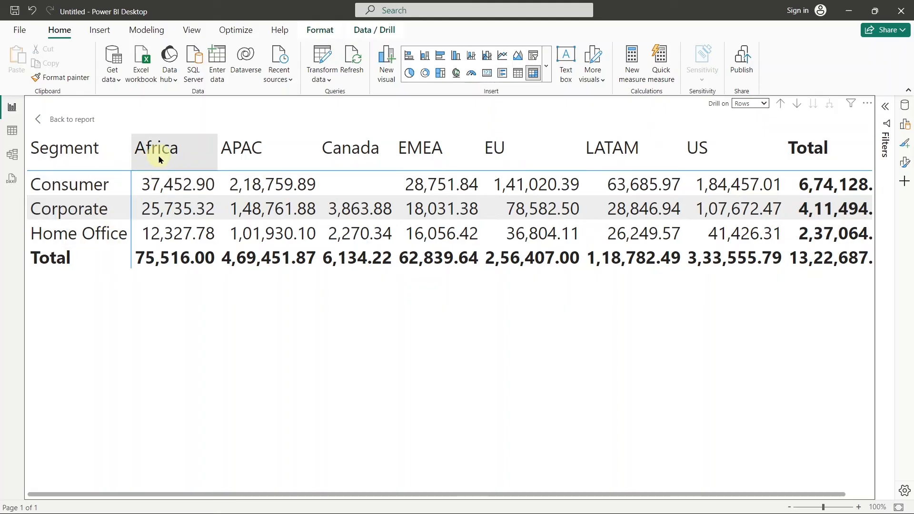
pyautogui.click(808, 142)
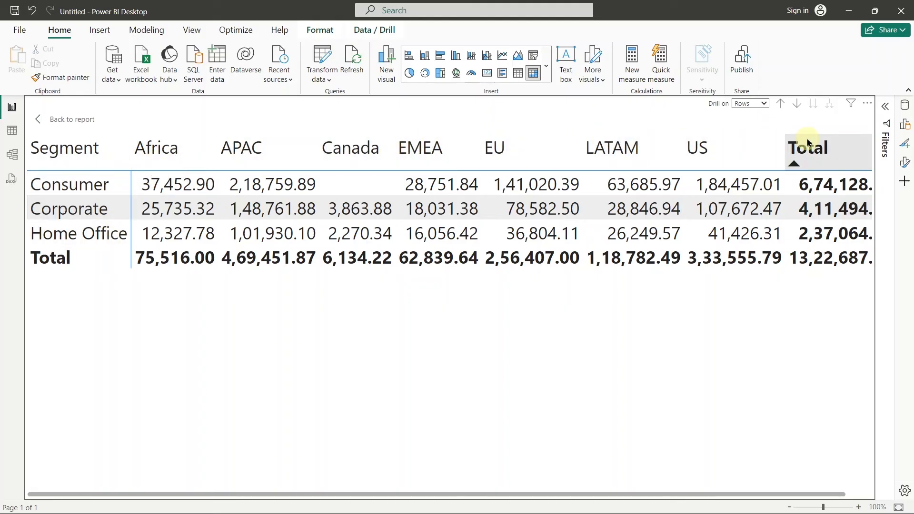
# Step: With drilling set to Columns, expand all markets down to their cities, look across them, and drill back up to Market
pyautogui.click(757, 103)
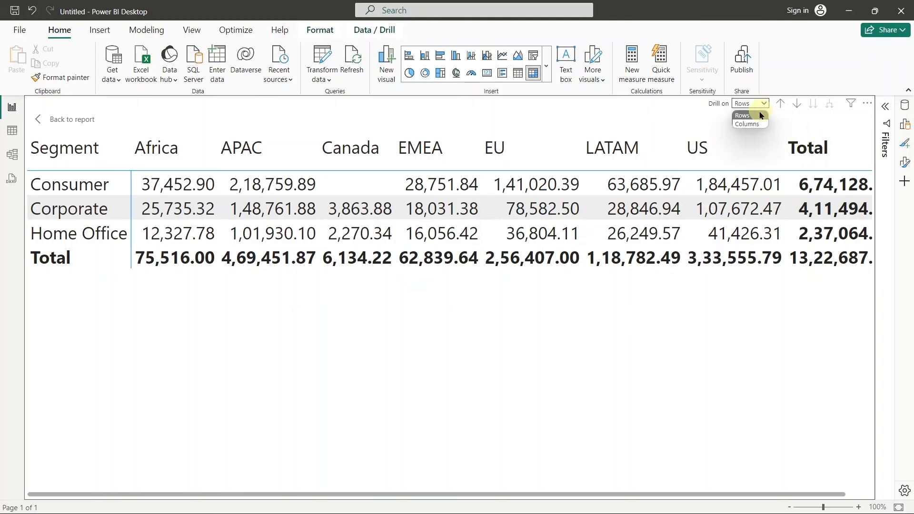
pyautogui.click(758, 124)
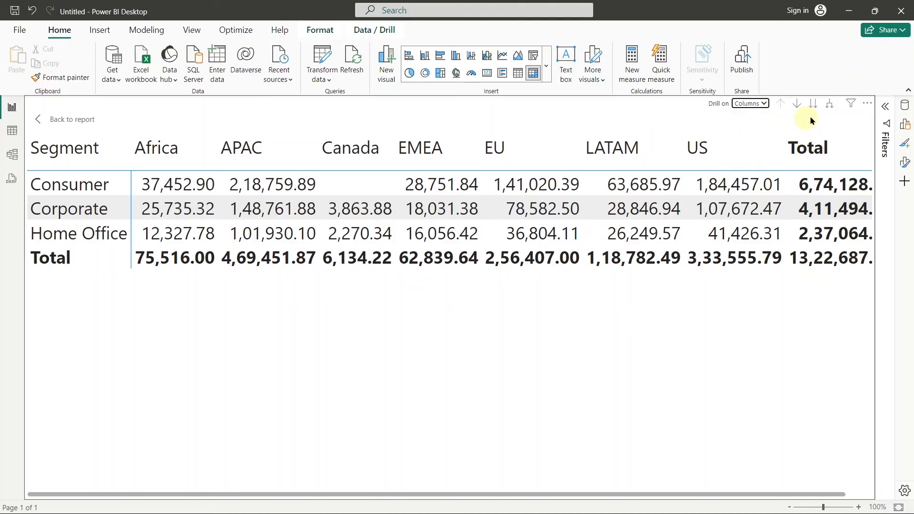
pyautogui.click(831, 107)
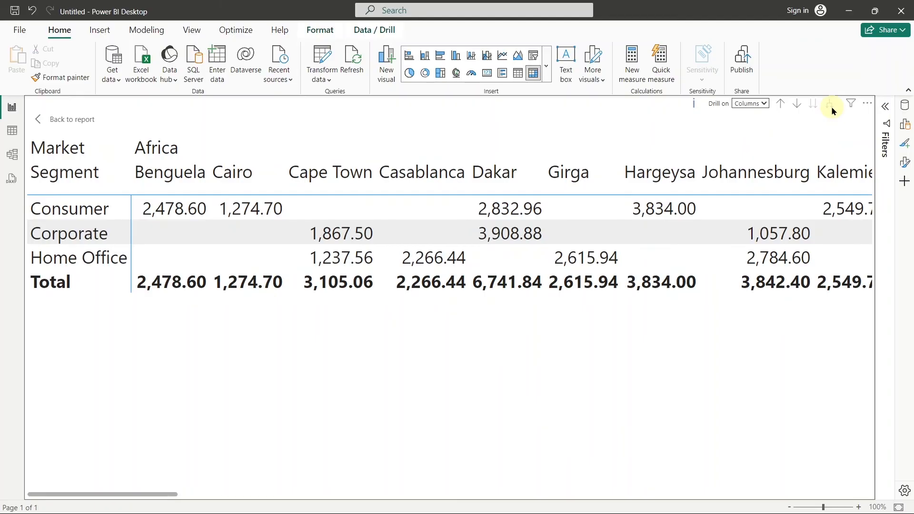
pyautogui.moveTo(88, 496); pyautogui.dragTo(856, 450)
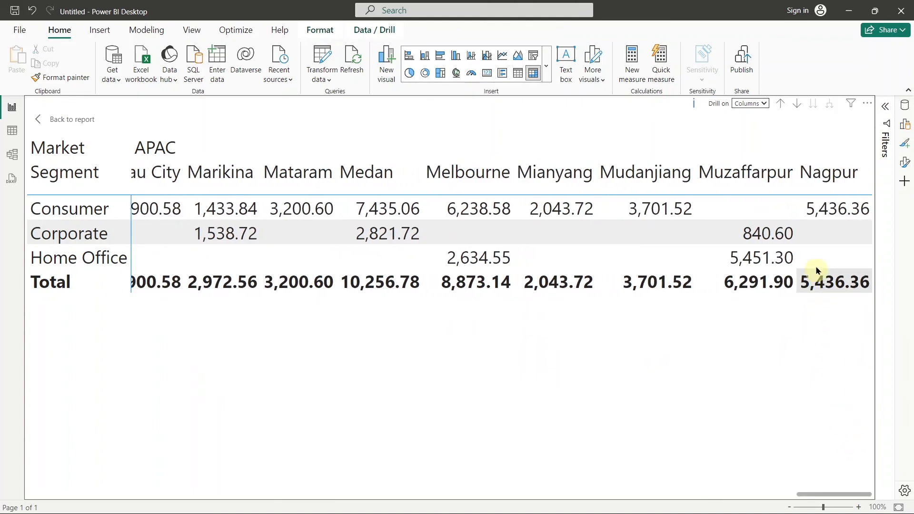
pyautogui.click(782, 104)
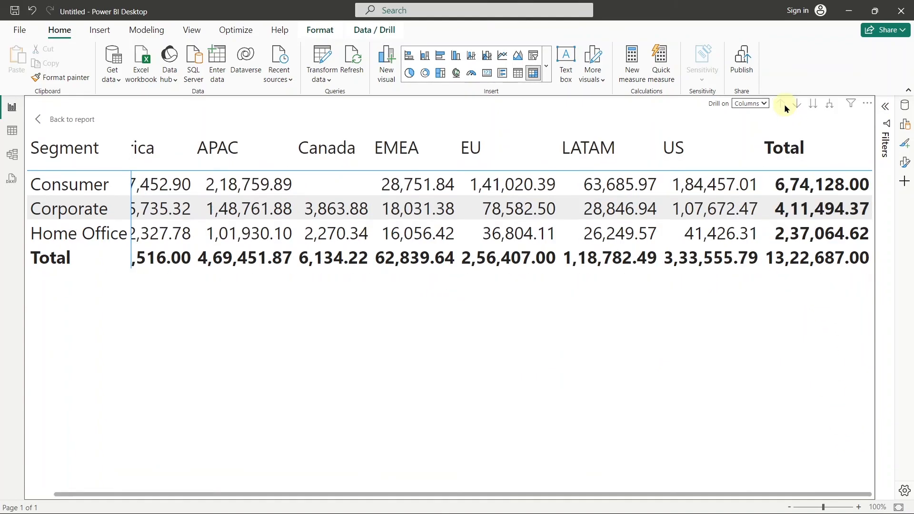